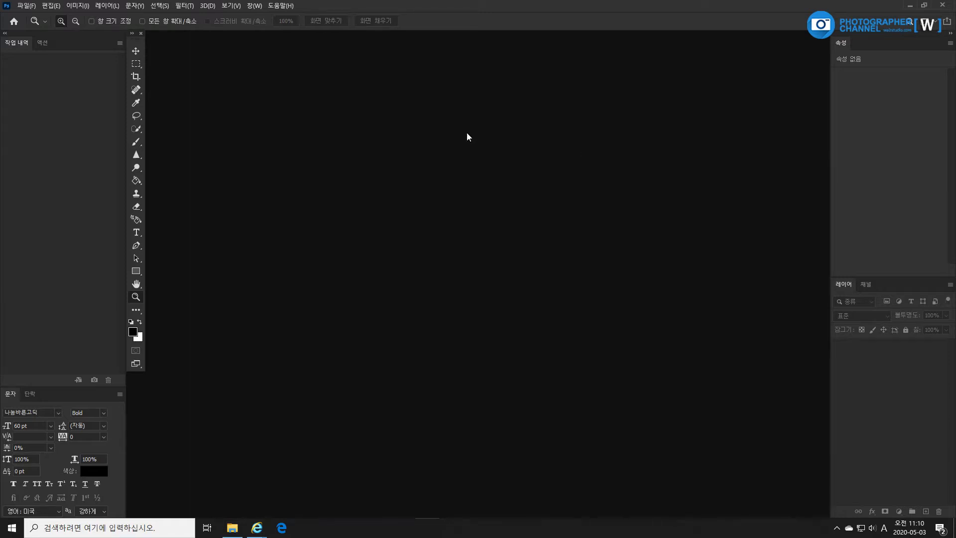
# Open the photo beautiful-1867093.jpg and enlarge its document window to leave space around the image.
pyautogui.click(28, 5)
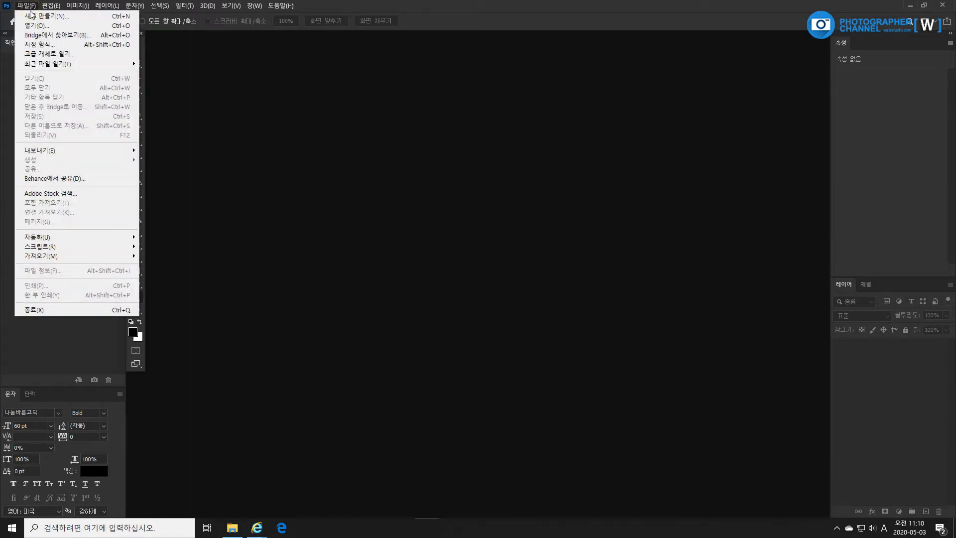
pyautogui.click(35, 26)
pyautogui.click(365, 189)
pyautogui.doubleClick(365, 189)
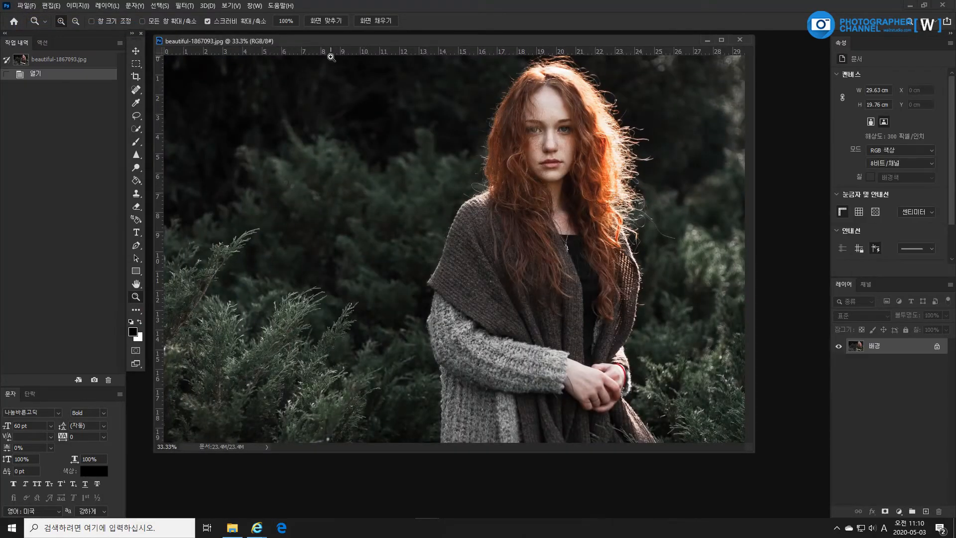
pyautogui.moveTo(330, 37); pyautogui.dragTo(338, 49)
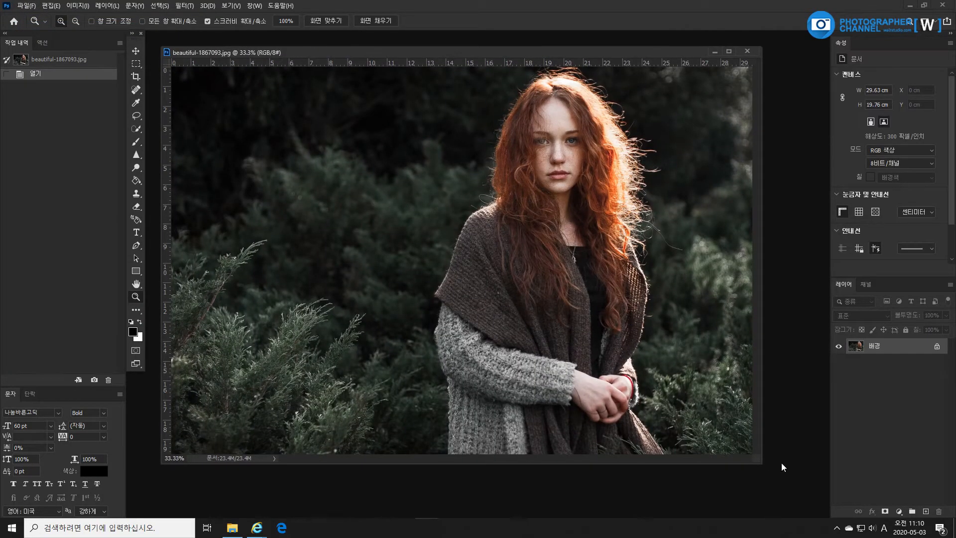
pyautogui.moveTo(760, 464); pyautogui.dragTo(805, 498)
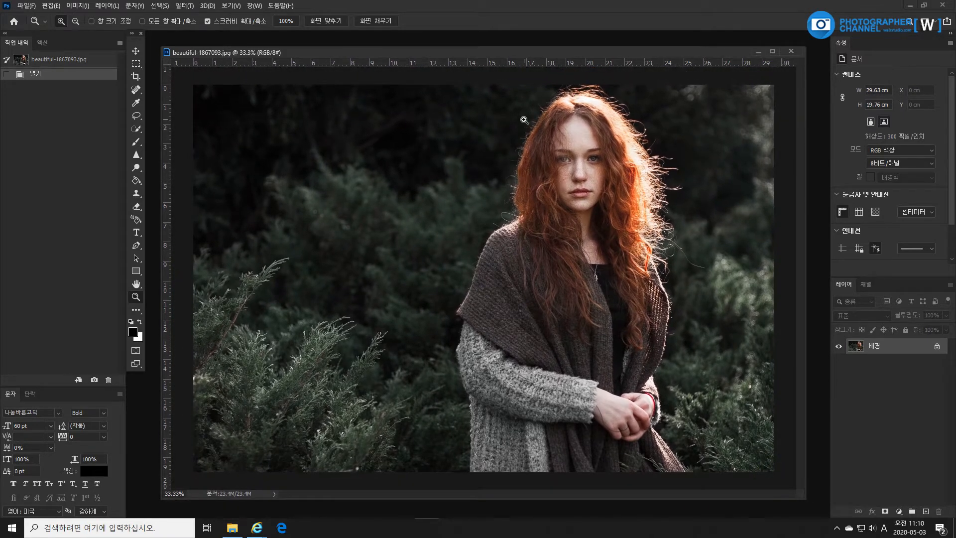
pyautogui.moveTo(503, 48); pyautogui.dragTo(503, 46)
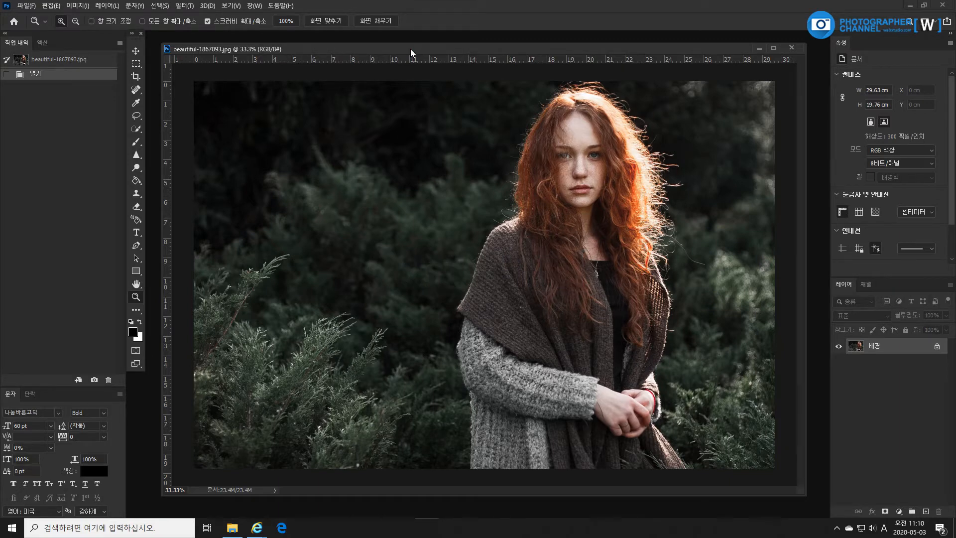
# In Curves, raise the RGB shadow point to input 52, output 76 and hold the highlights at input 192, output 191.
pyautogui.hotkey('ctrl', 'm')
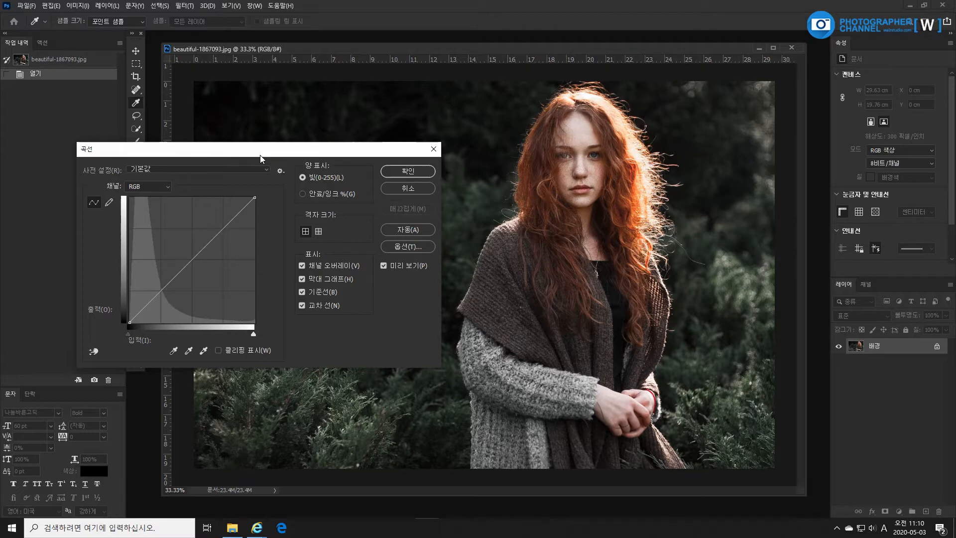
pyautogui.moveTo(261, 158); pyautogui.dragTo(597, 139)
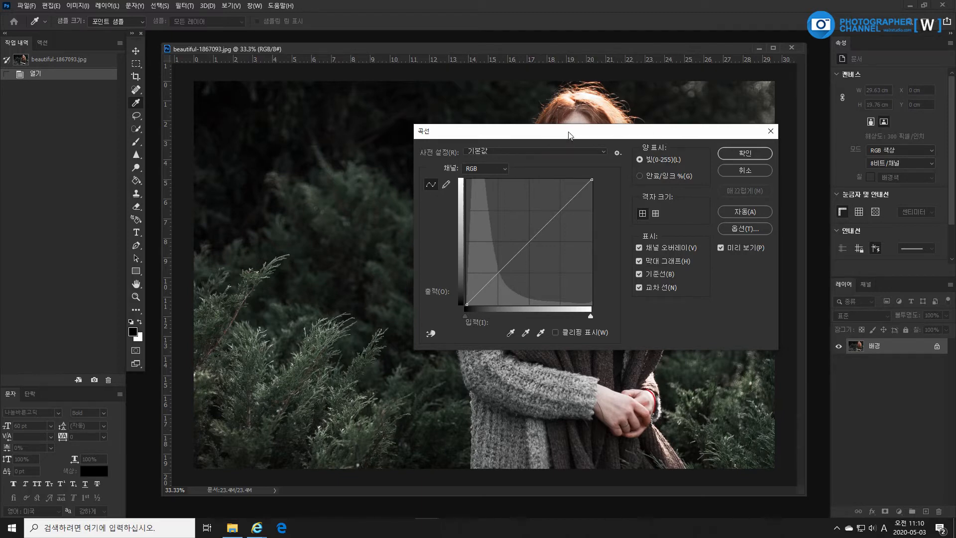
pyautogui.moveTo(572, 134); pyautogui.dragTo(225, 143)
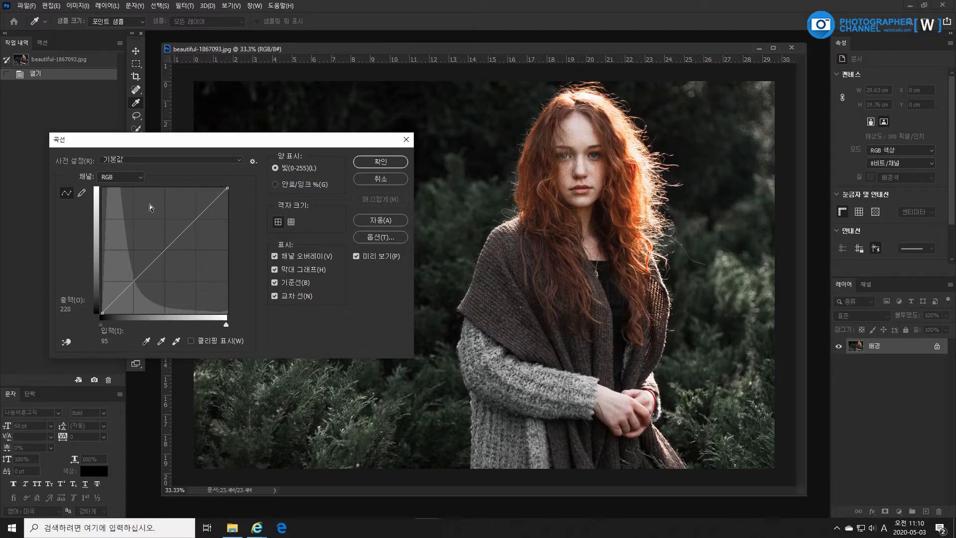
pyautogui.moveTo(194, 141); pyautogui.dragTo(186, 153)
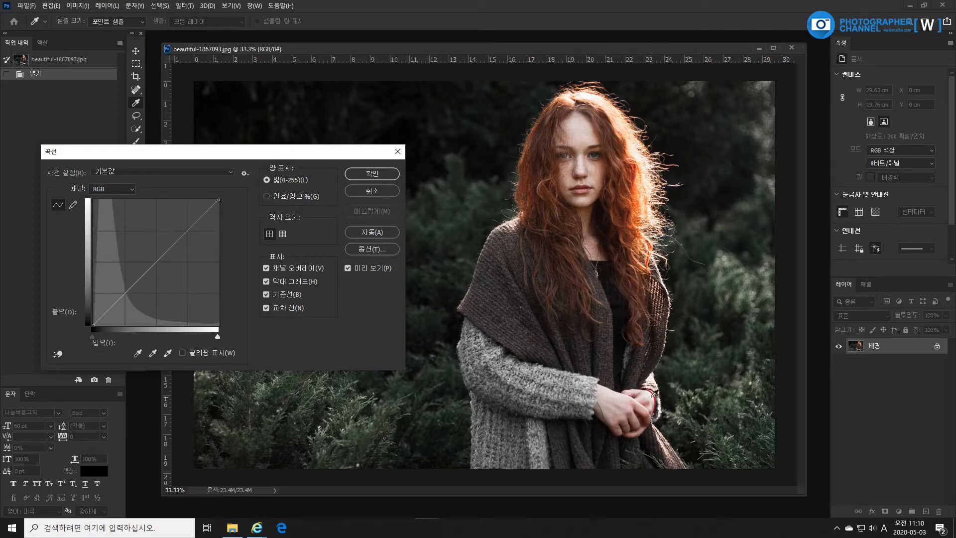
pyautogui.click(187, 233)
pyautogui.click(125, 293)
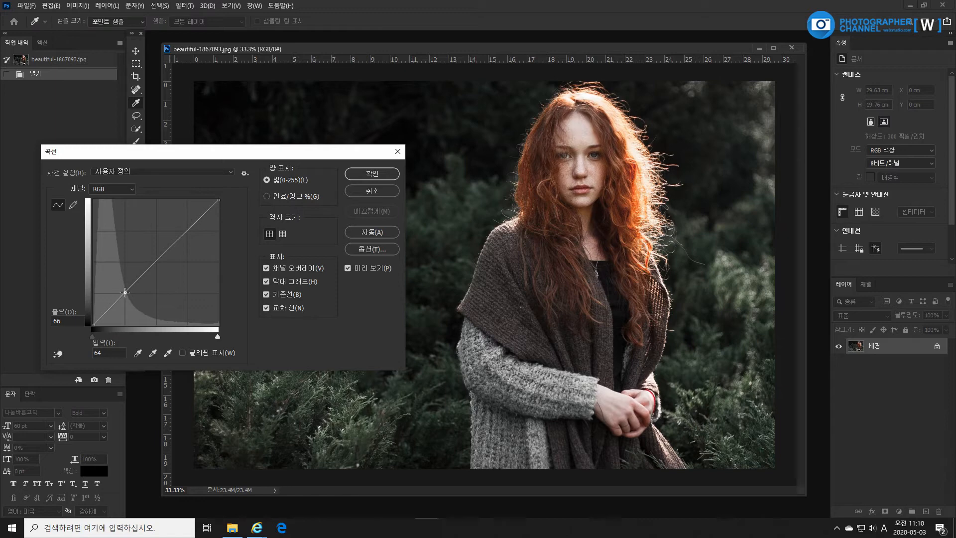
pyautogui.moveTo(125, 292); pyautogui.dragTo(120, 287)
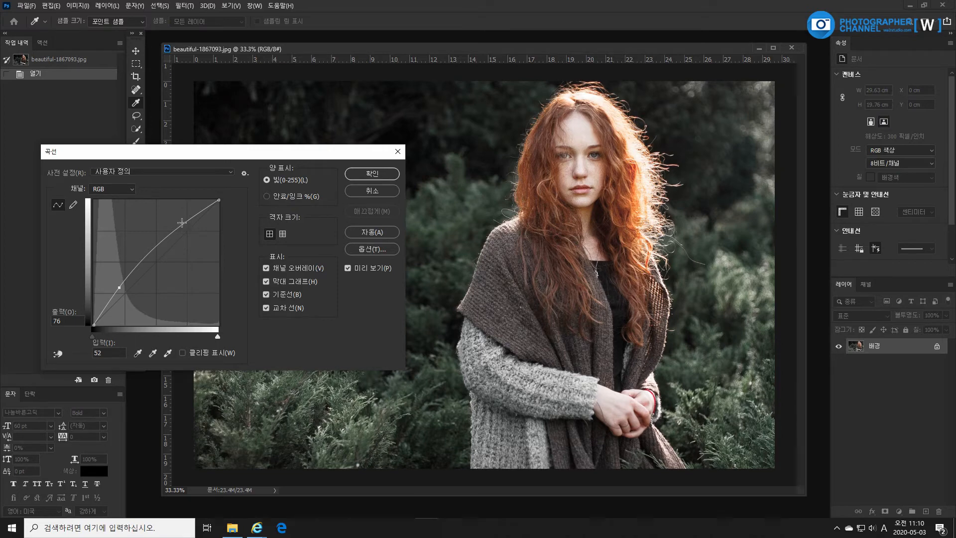
pyautogui.moveTo(182, 225); pyautogui.dragTo(188, 231)
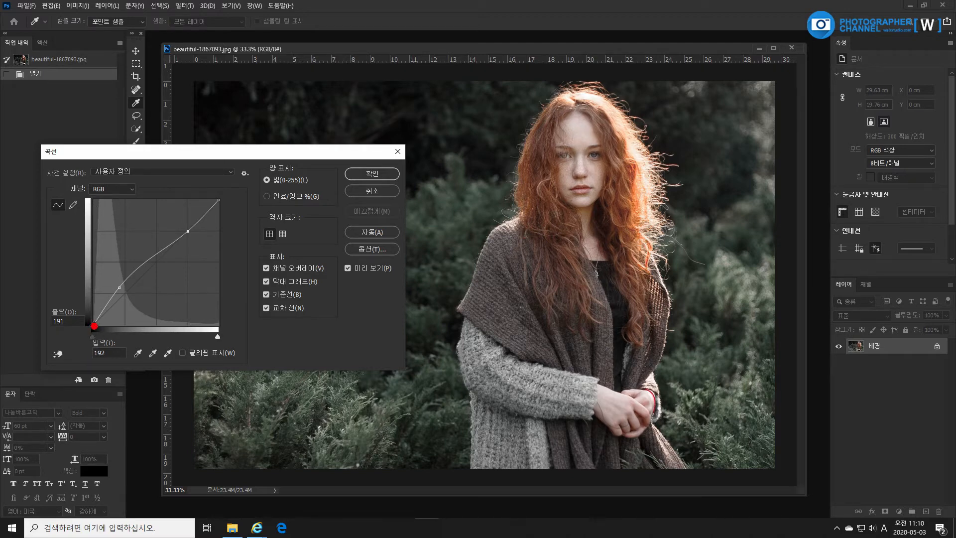
# Shift the curve's black point to input 10, output 0 and apply the Curves adjustment to the red-haired woman's photo.
pyautogui.click(94, 325)
pyautogui.moveTo(93, 326); pyautogui.dragTo(98, 324)
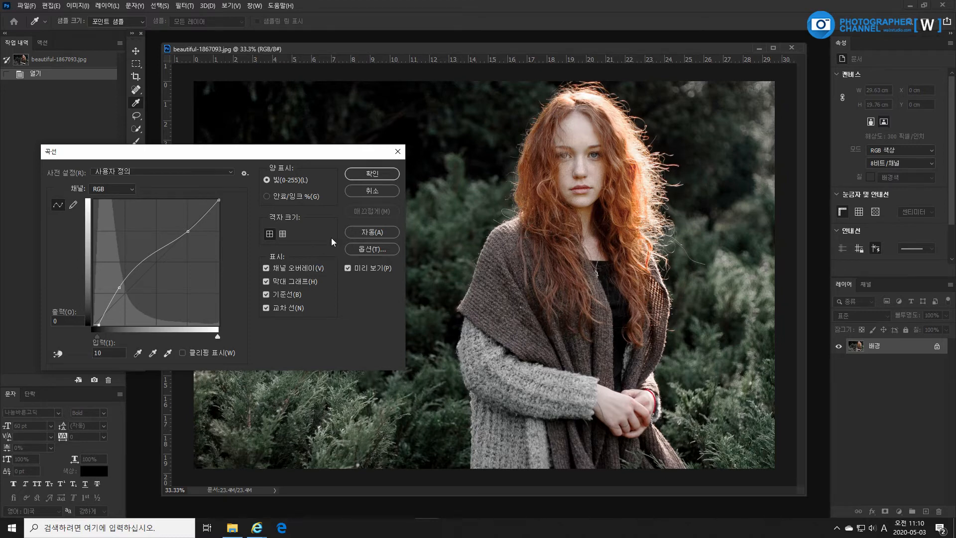
pyautogui.click(375, 172)
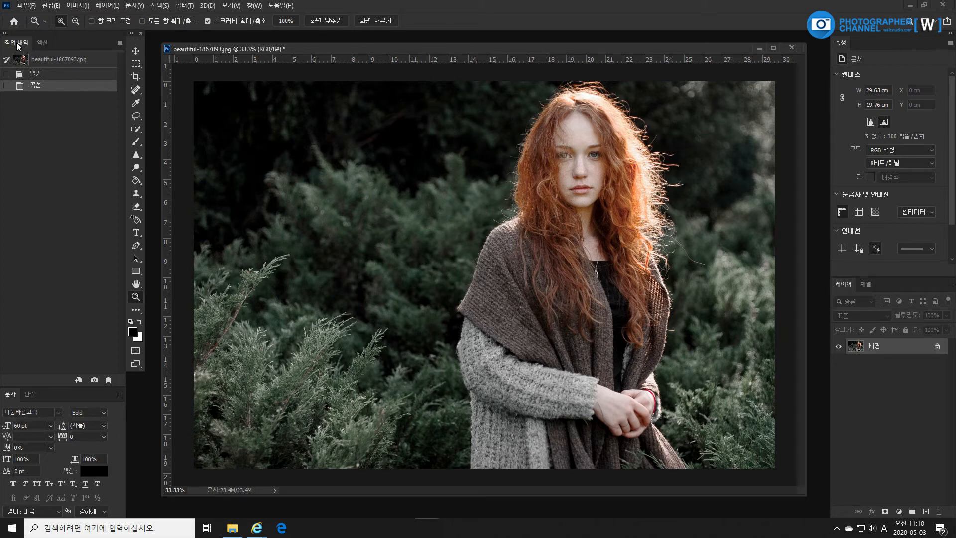
# Compare the opened and Curves history states of the red-haired woman's photo, ending on the Curves state.
pyautogui.click(254, 6)
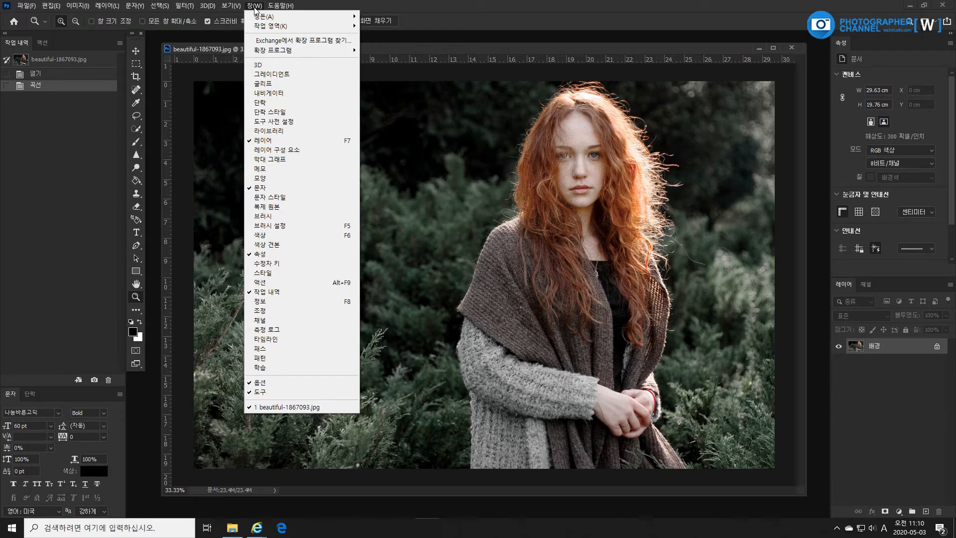
pyautogui.click(264, 294)
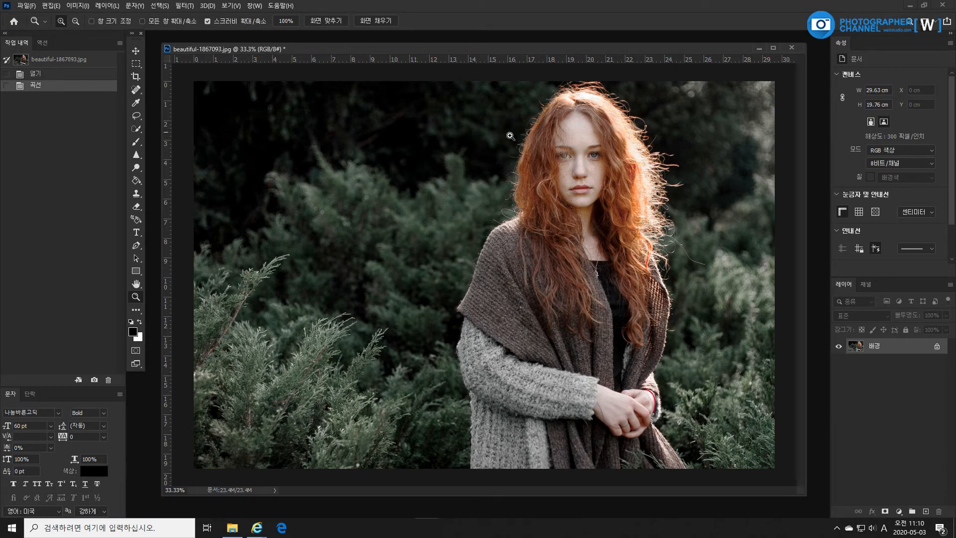
pyautogui.click(45, 78)
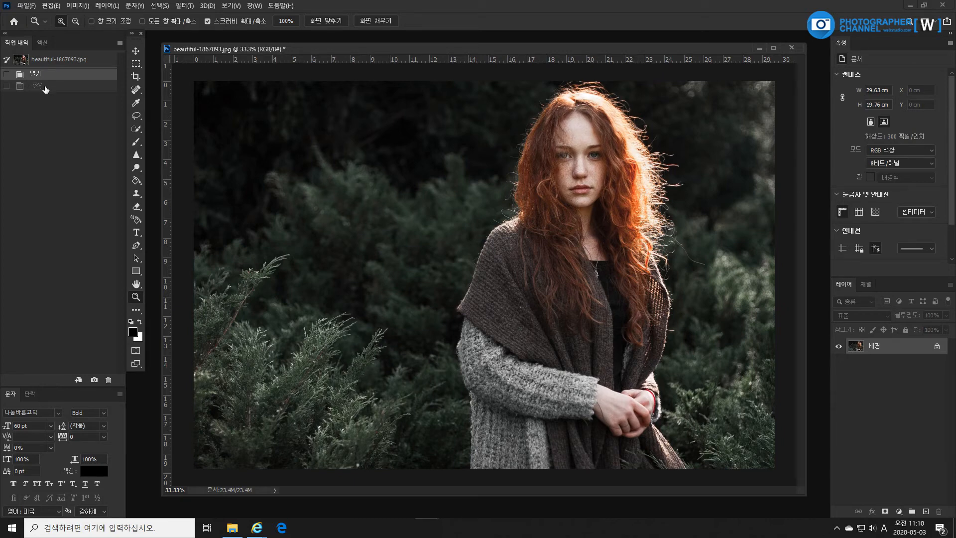
pyautogui.click(46, 88)
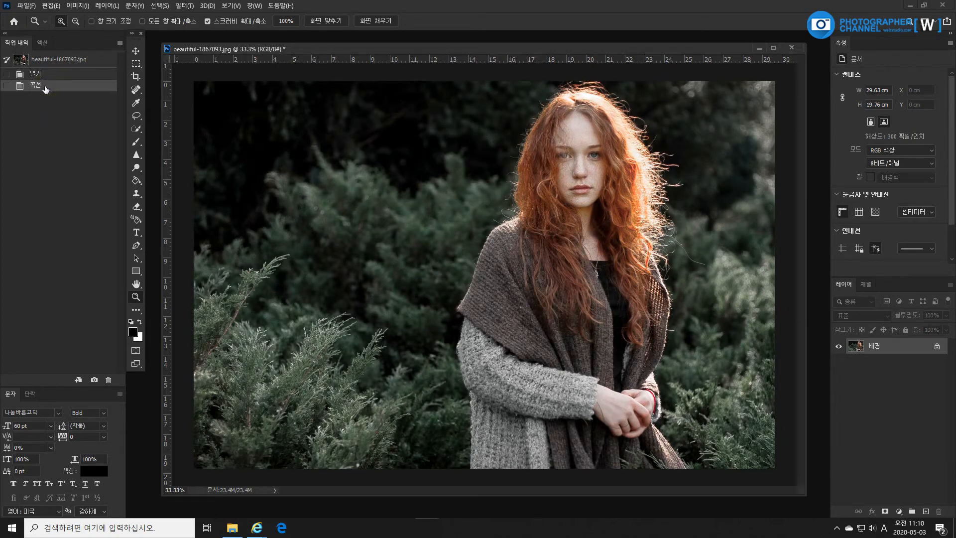
pyautogui.click(43, 75)
pyautogui.click(45, 86)
pyautogui.click(98, 76)
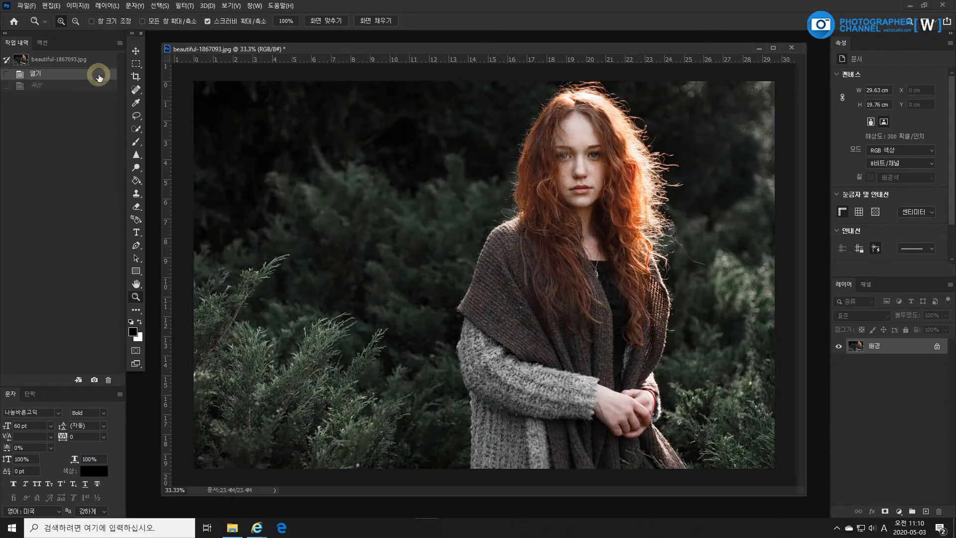
pyautogui.click(56, 86)
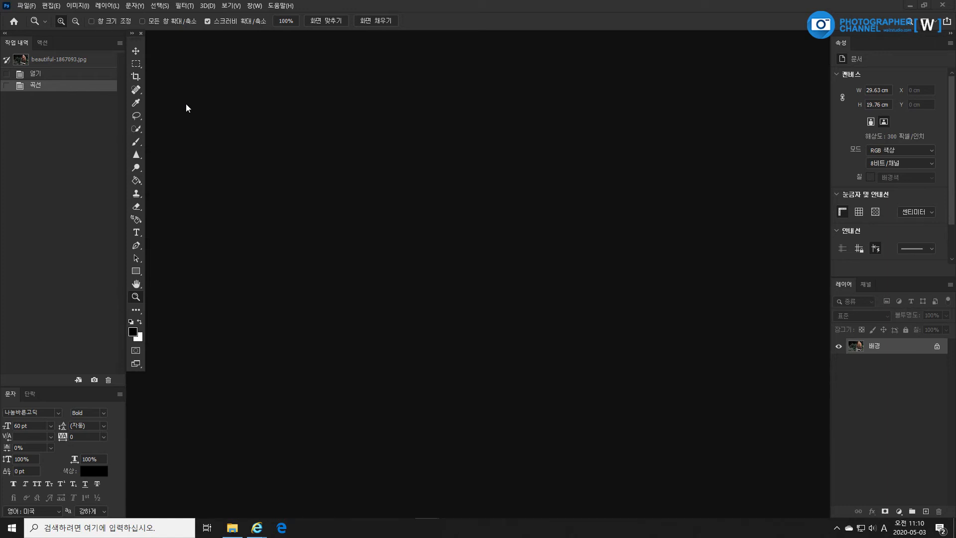
# Open the photo portrait-2377742.jpg from the sample folder and move its window toward the middle of the workspace.
pyautogui.click(27, 6)
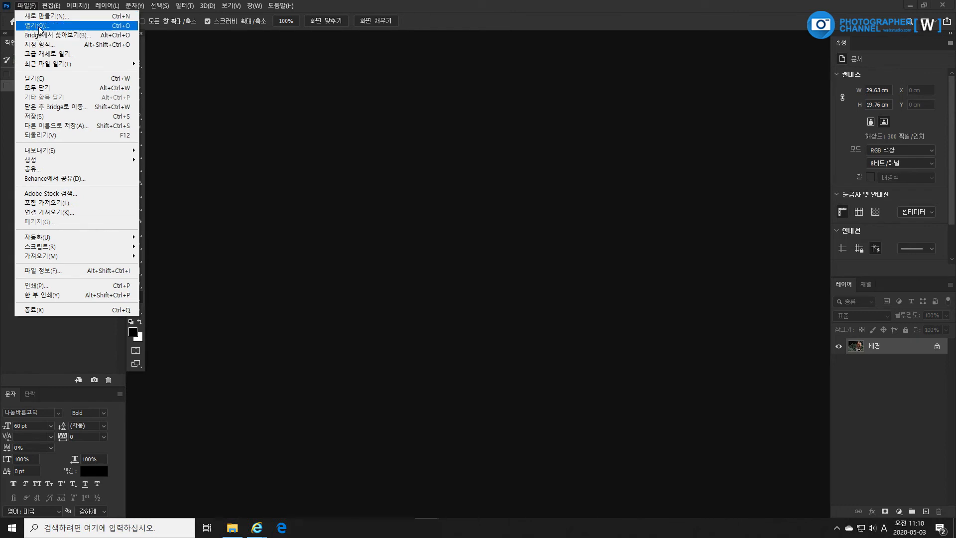
pyautogui.click(39, 25)
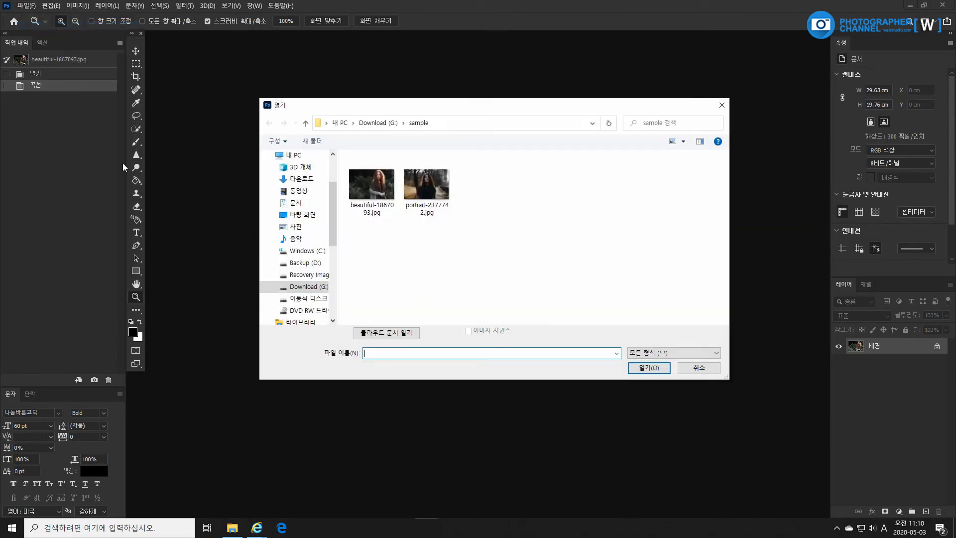
pyautogui.doubleClick(424, 183)
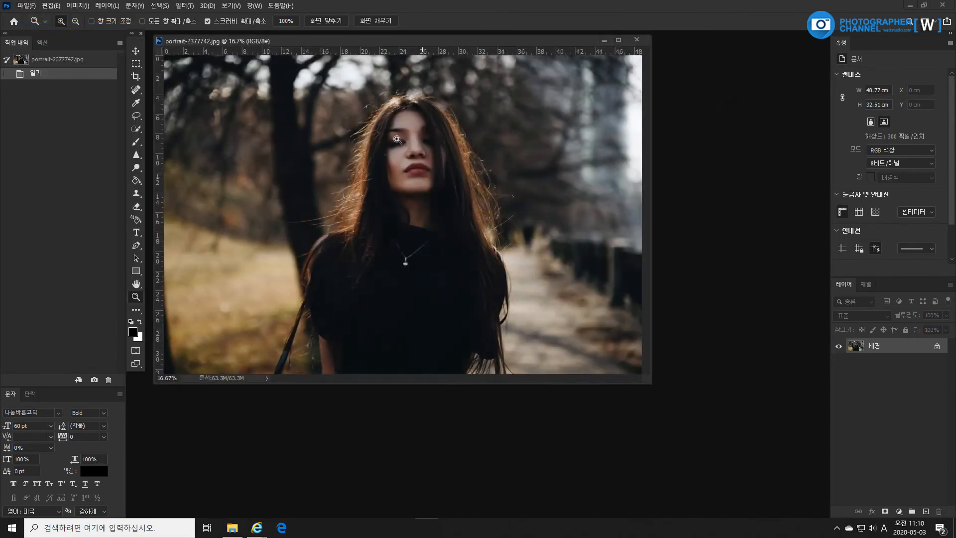
pyautogui.moveTo(347, 44); pyautogui.dragTo(404, 109)
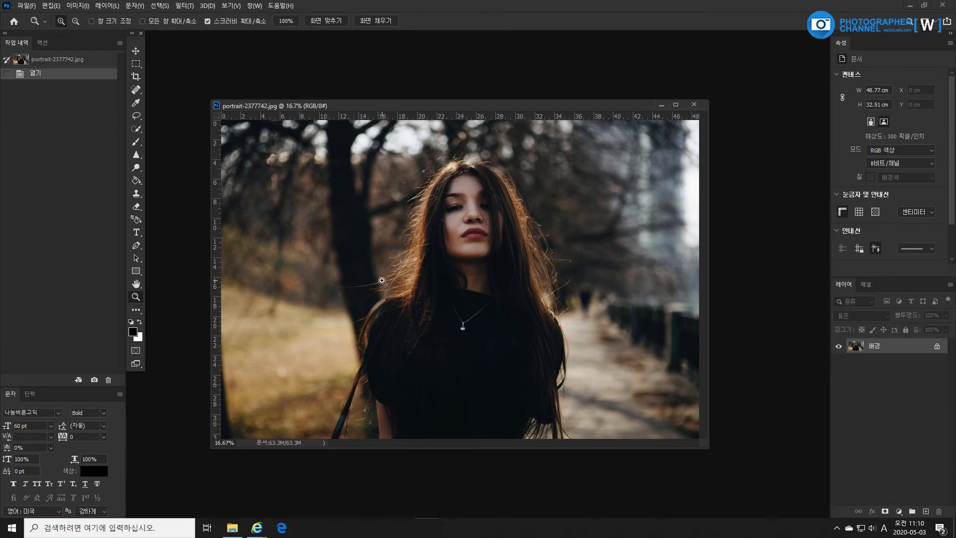
# In Curves, lift the portrait's RGB shadow point to input 52, output 76 and anchor the highlights at input 190, output 192.
pyautogui.hotkey('ctrl', 'm')
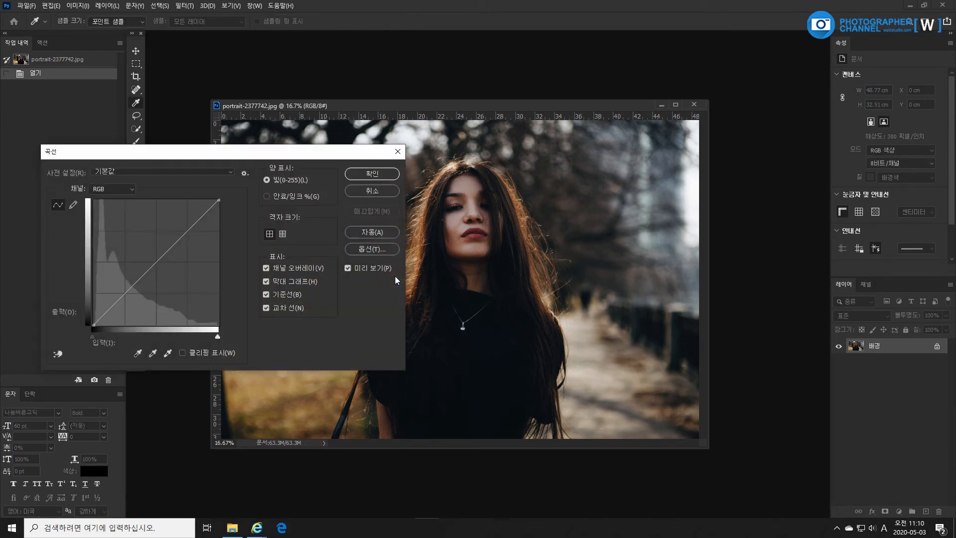
pyautogui.moveTo(303, 153); pyautogui.dragTo(277, 154)
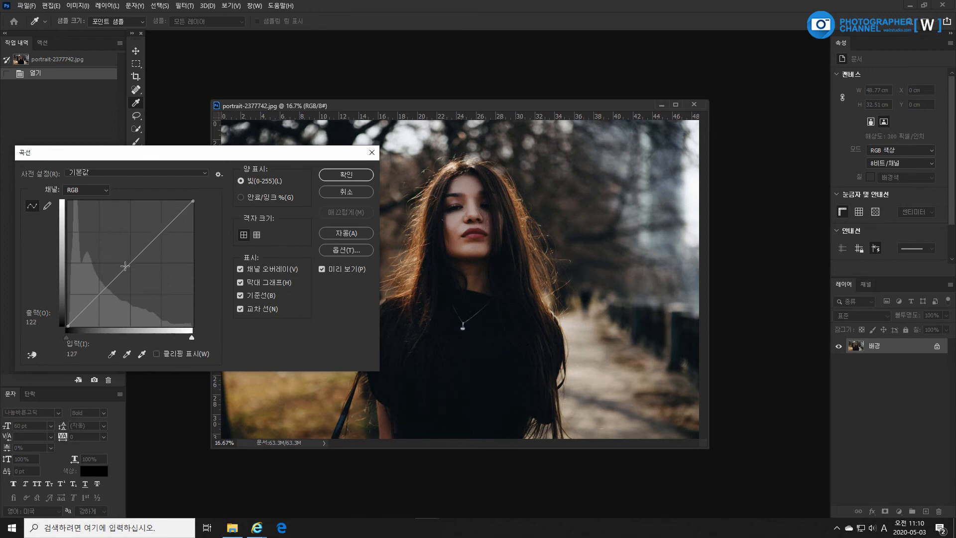
pyautogui.click(97, 292)
pyautogui.moveTo(97, 292); pyautogui.dragTo(93, 288)
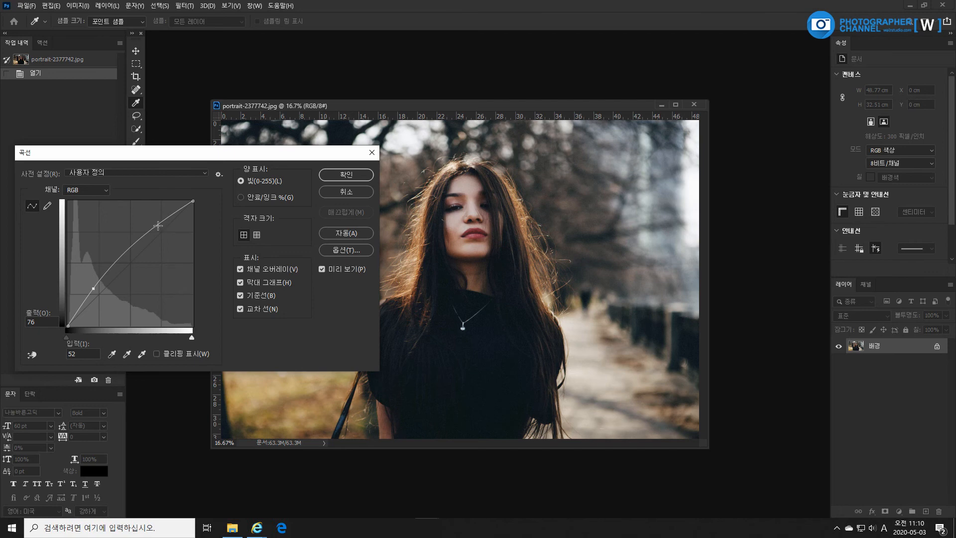
pyautogui.click(159, 228)
pyautogui.moveTo(159, 228); pyautogui.dragTo(161, 231)
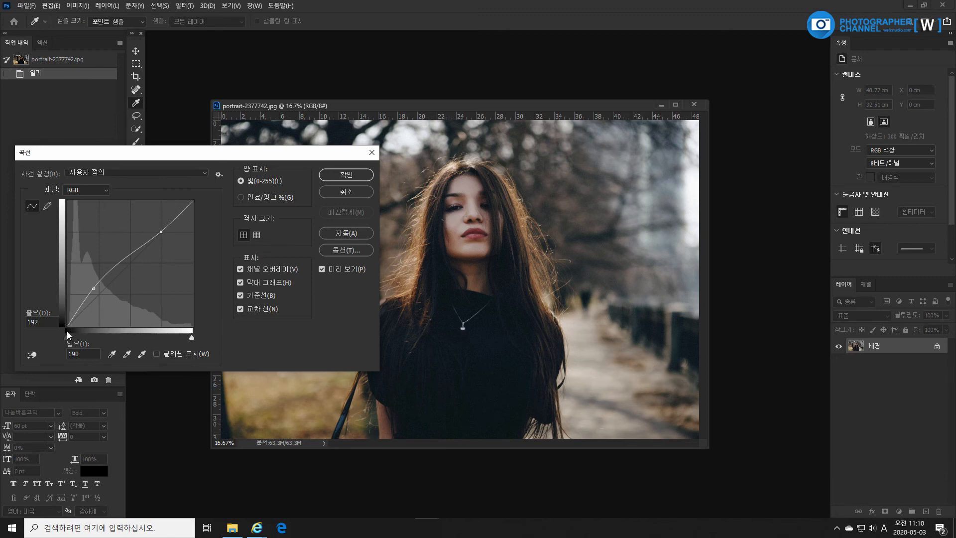
# Move the black point of the portrait's curve to input 11, output 0 and apply the Curves adjustment.
pyautogui.click(68, 325)
pyautogui.moveTo(68, 324); pyautogui.dragTo(74, 325)
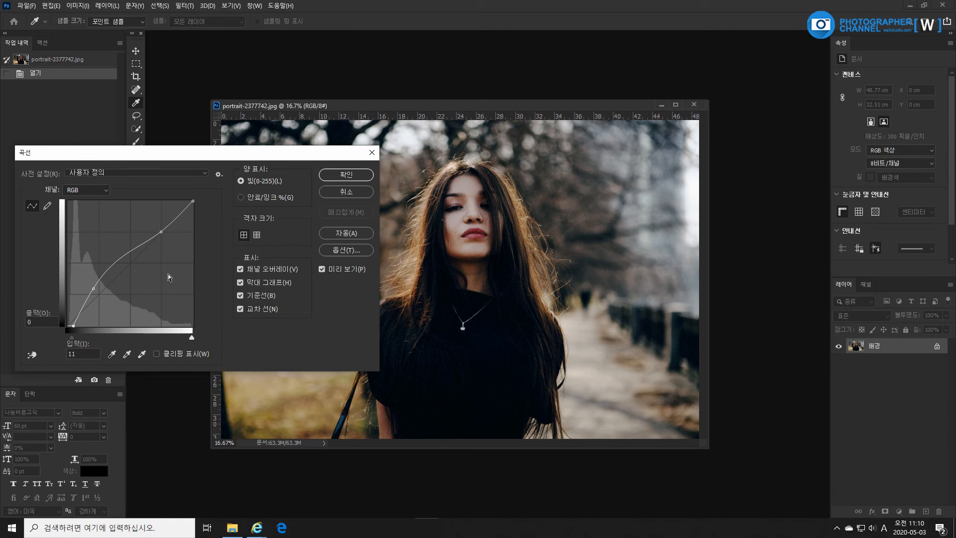
pyautogui.click(352, 177)
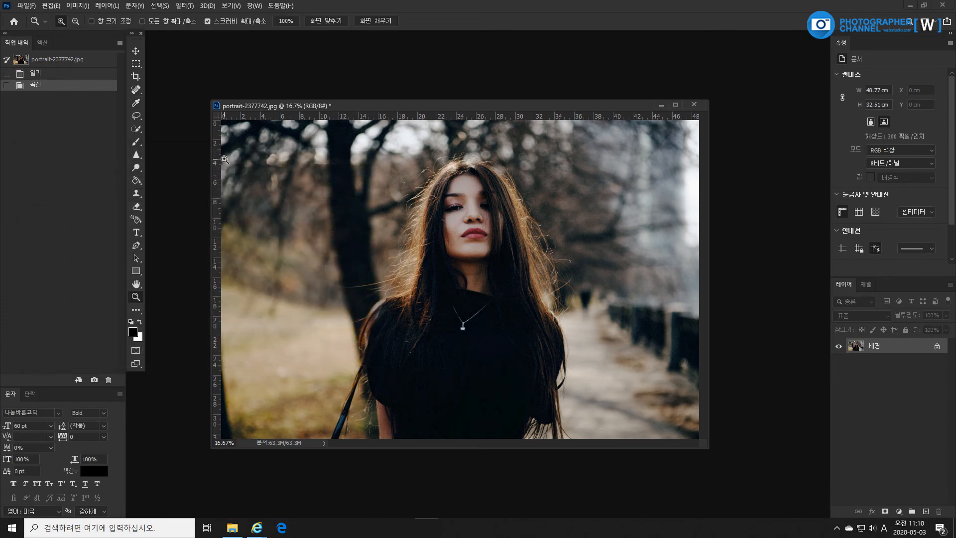
# Compare the dark-haired woman's portrait before and after Curves through its history states, ending on the Curves state.
pyautogui.click(61, 77)
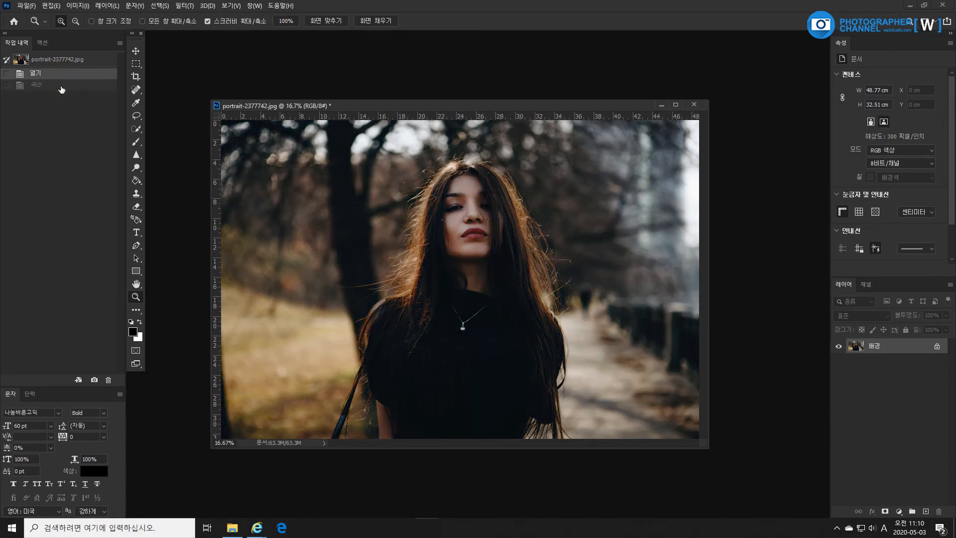
pyautogui.click(62, 85)
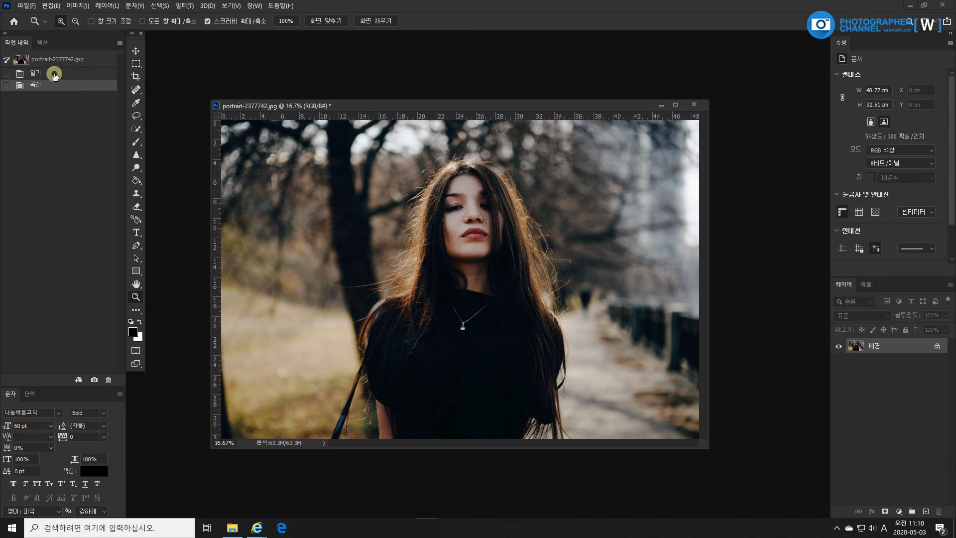
pyautogui.click(55, 75)
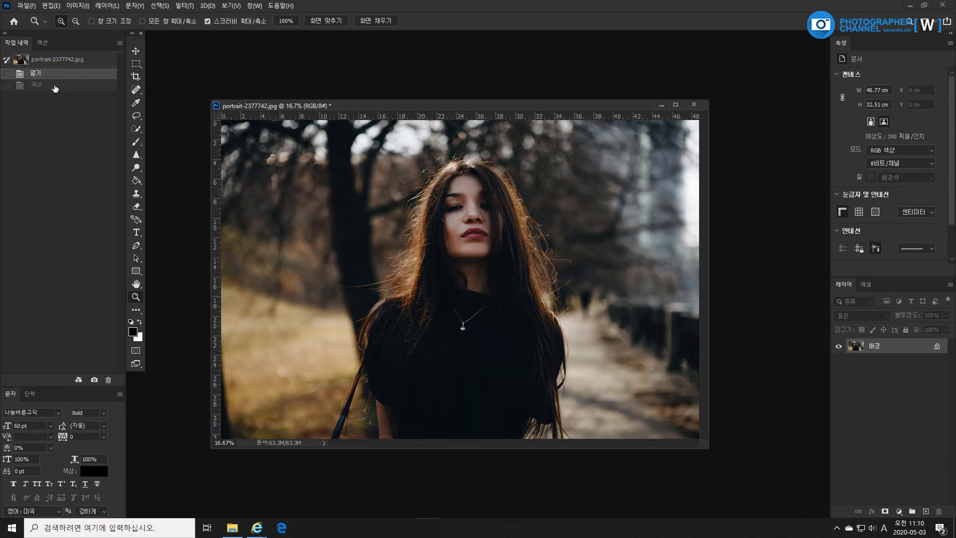
pyautogui.click(55, 85)
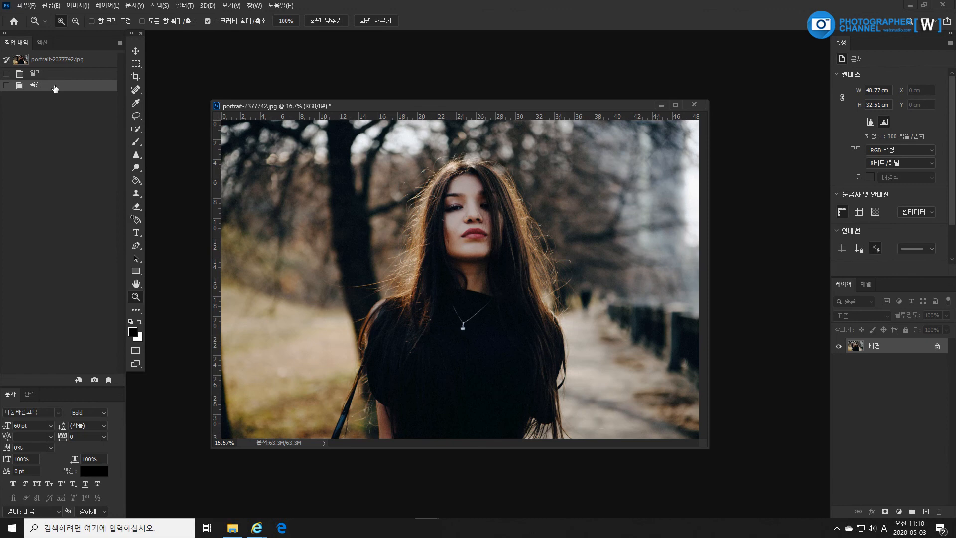